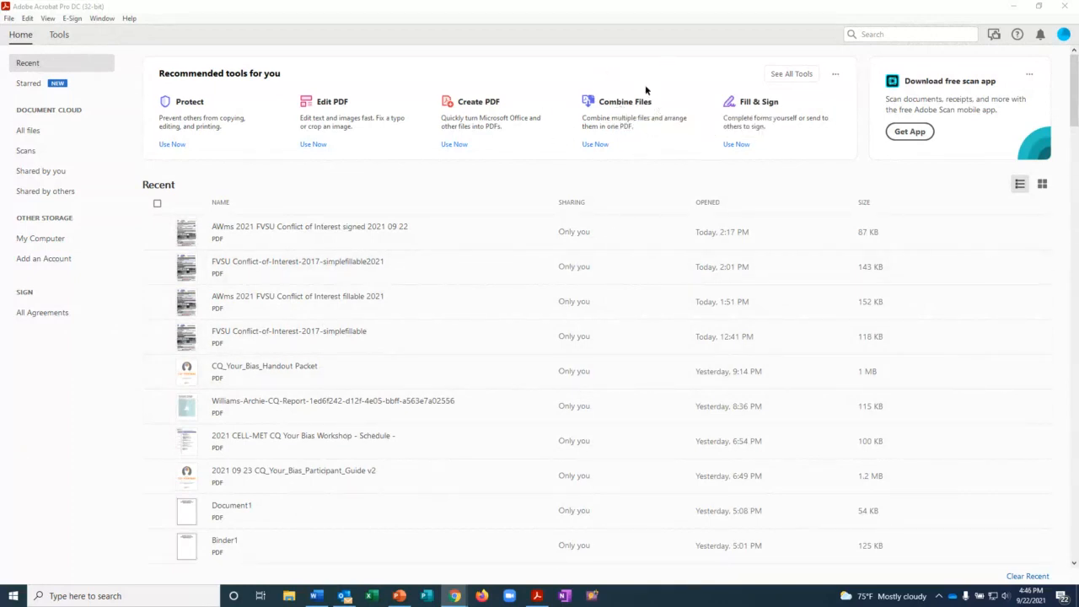
# Start combining files and add Document1 1 Main Cover through Document1 43 CV from the Section seperator Example folder.
pyautogui.click(608, 108)
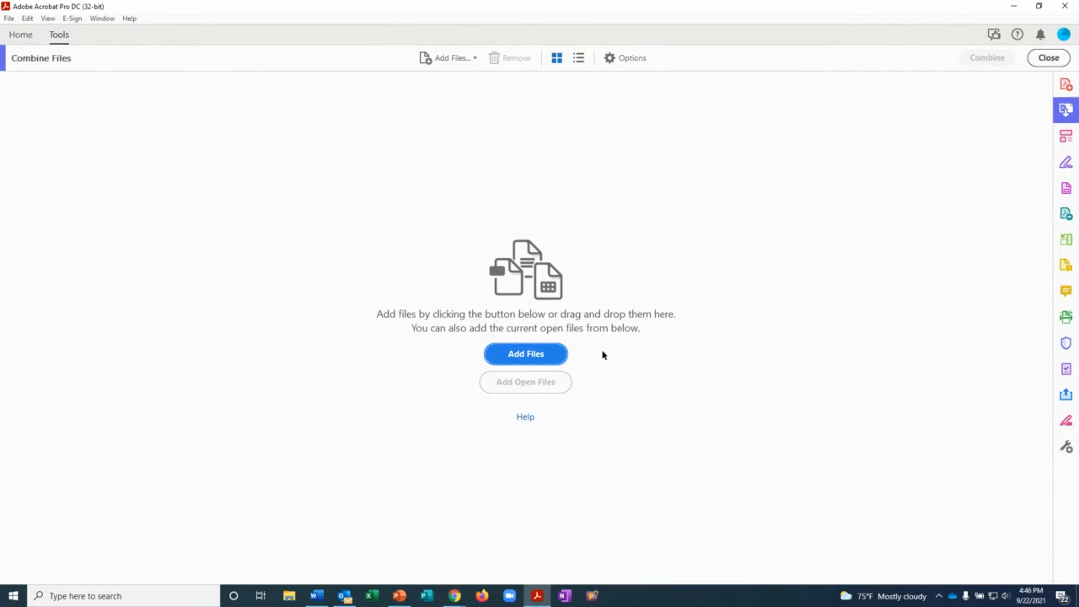
pyautogui.click(523, 358)
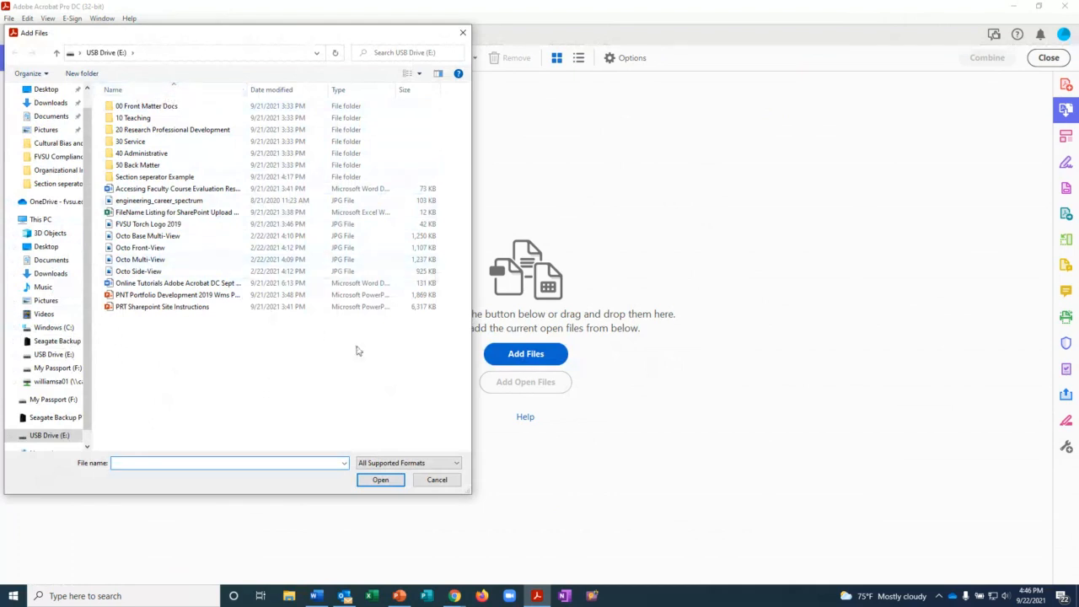
pyautogui.doubleClick(147, 178)
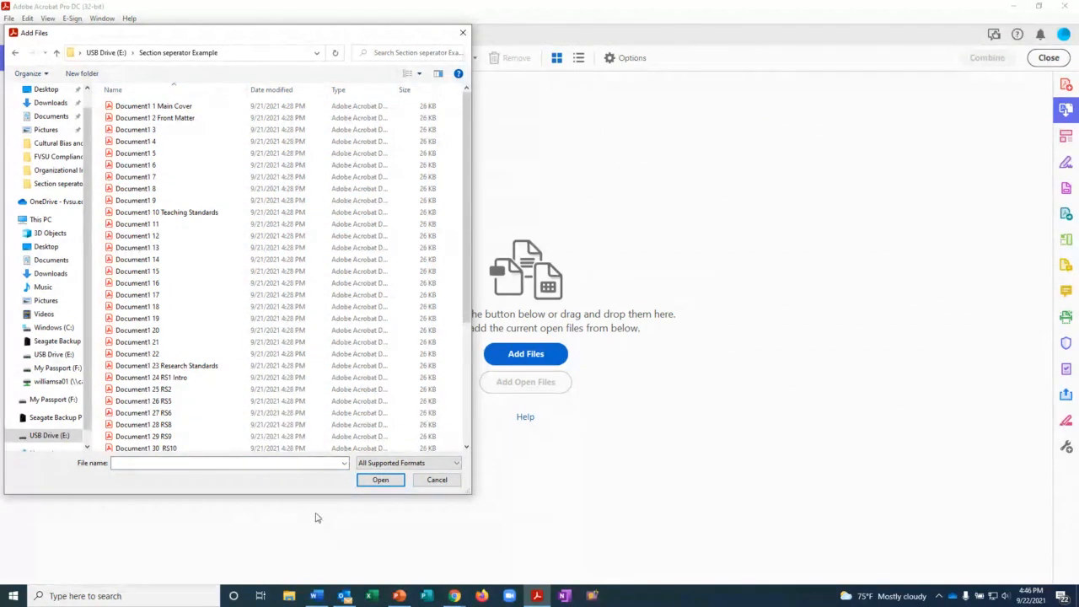
pyautogui.click(133, 107)
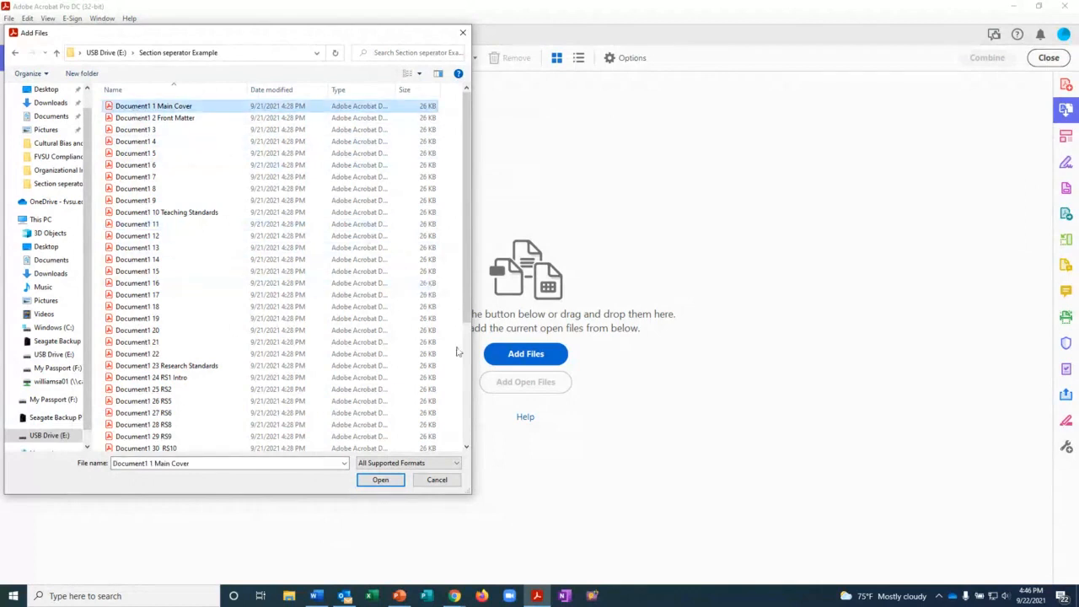
pyautogui.scroll(-5, 458, 351)
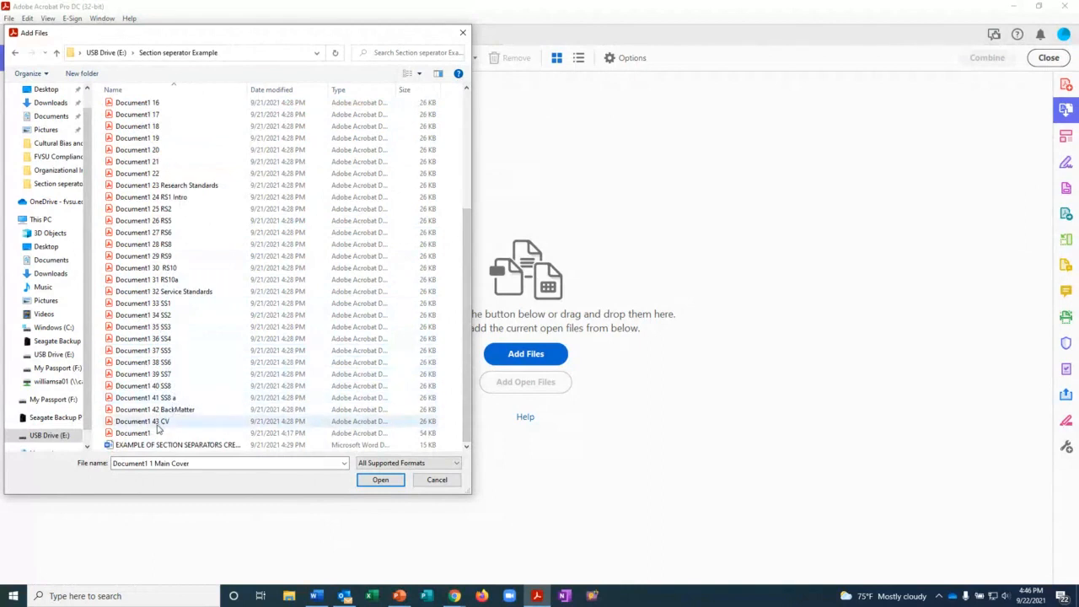
pyautogui.keyDown('shift'); pyautogui.click(150, 421); pyautogui.keyUp('shift')
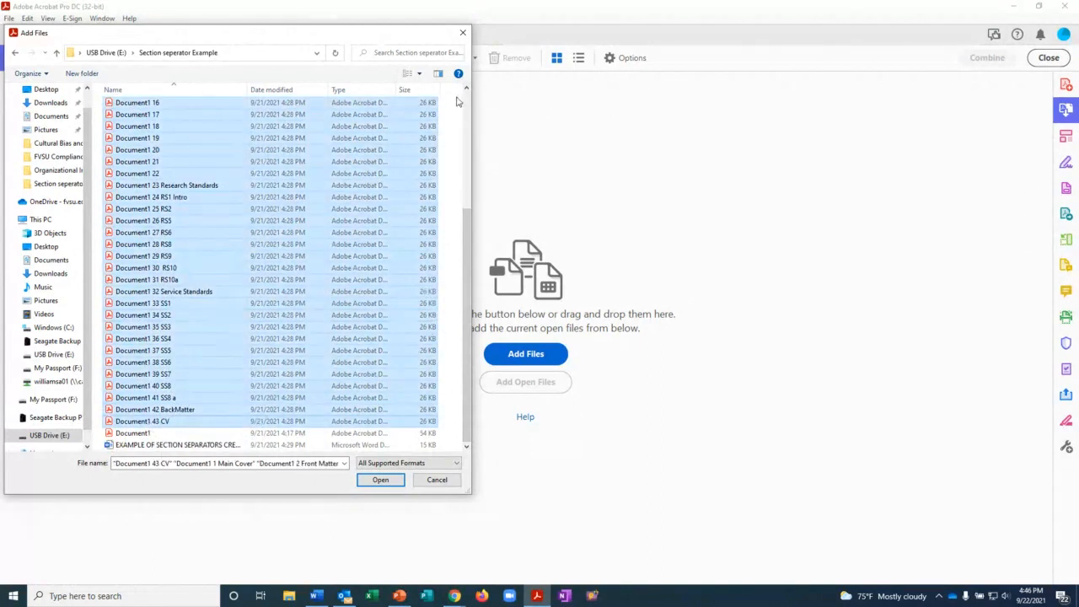
pyautogui.click(380, 480)
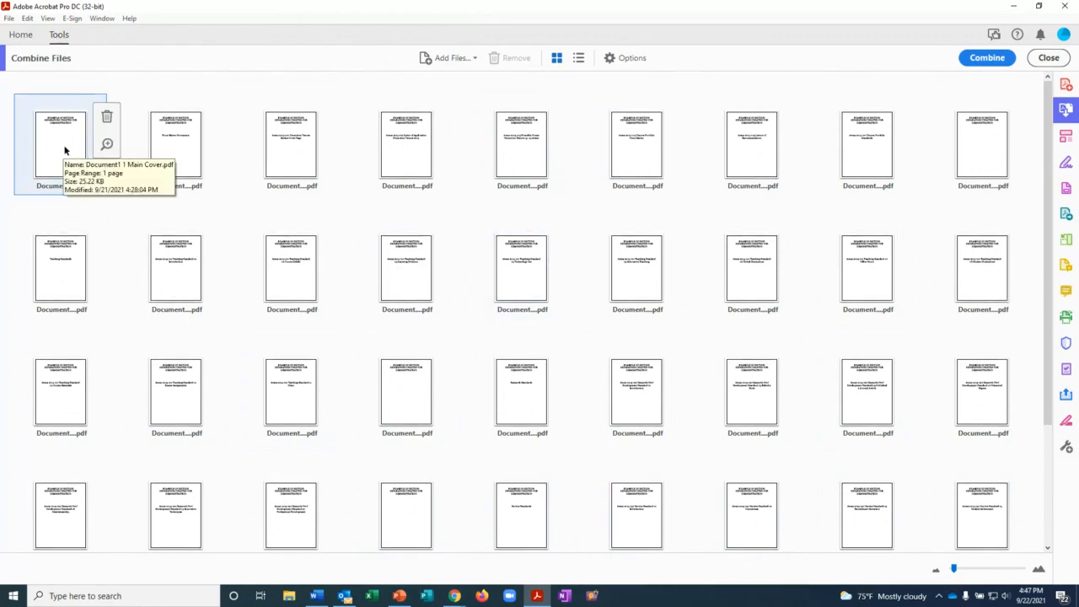
# Move the main cover file to third place in the combine order, and return it to first place.
pyautogui.moveTo(67, 148); pyautogui.dragTo(378, 154)
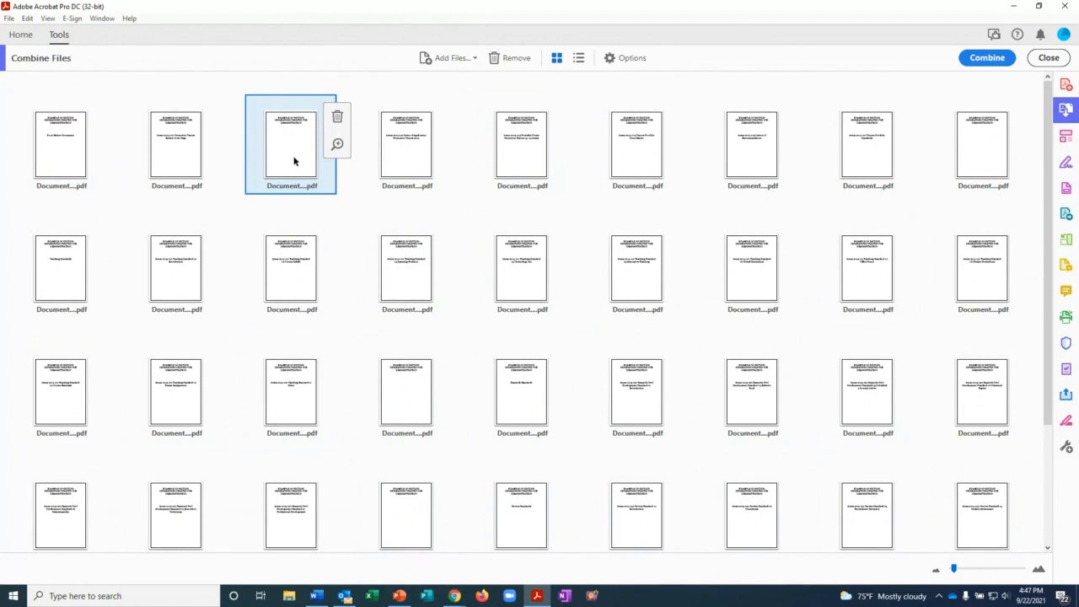
pyautogui.moveTo(294, 161); pyautogui.dragTo(34, 176)
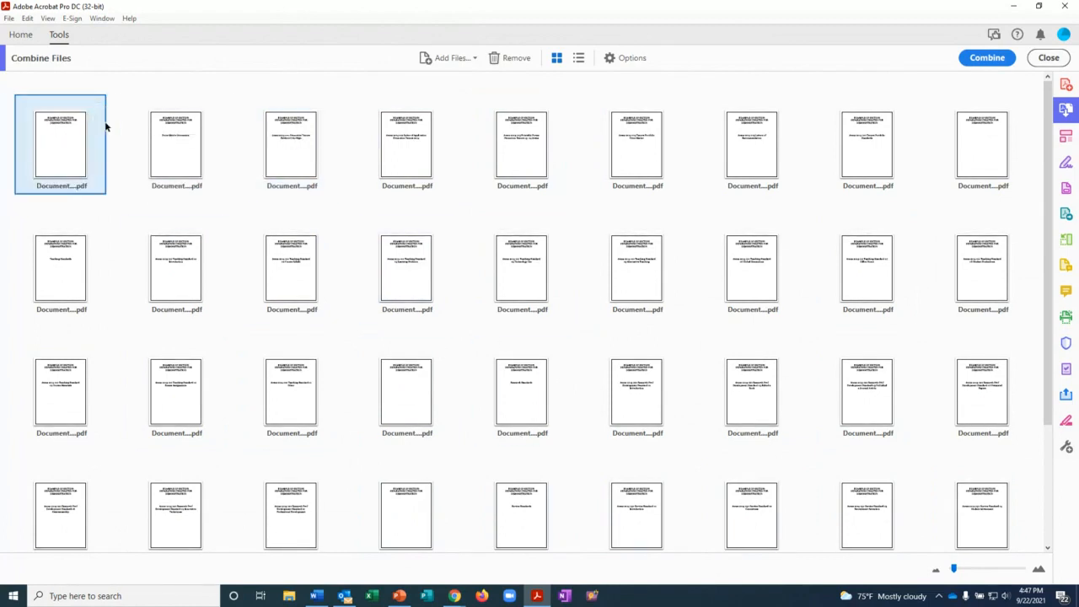
# Preview the Main Cover and Front Matter files at full-page size, closing each preview.
pyautogui.moveTo(107, 125)
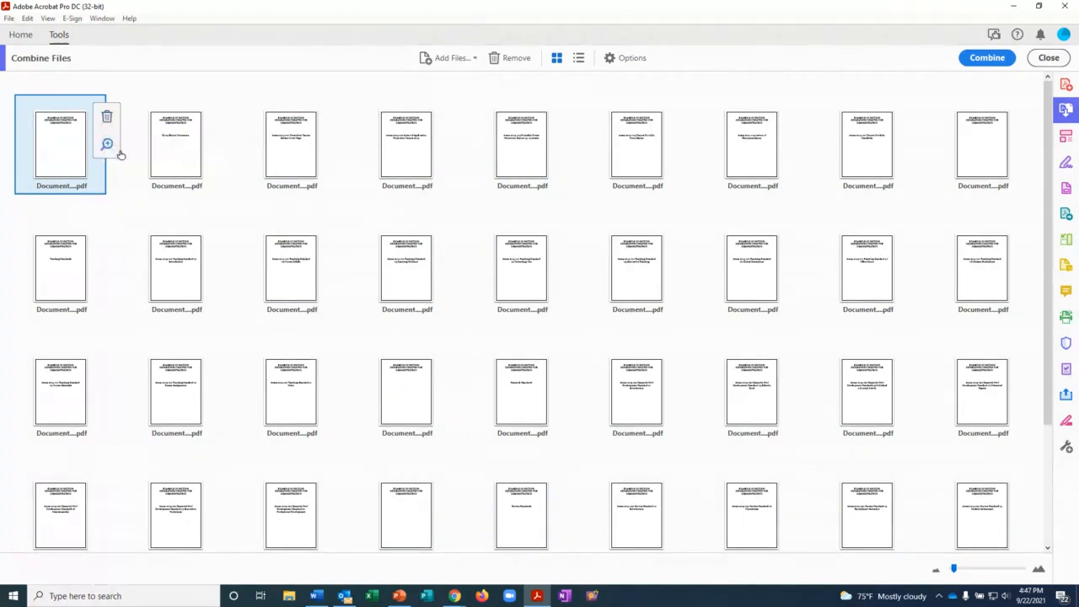
pyautogui.click(107, 145)
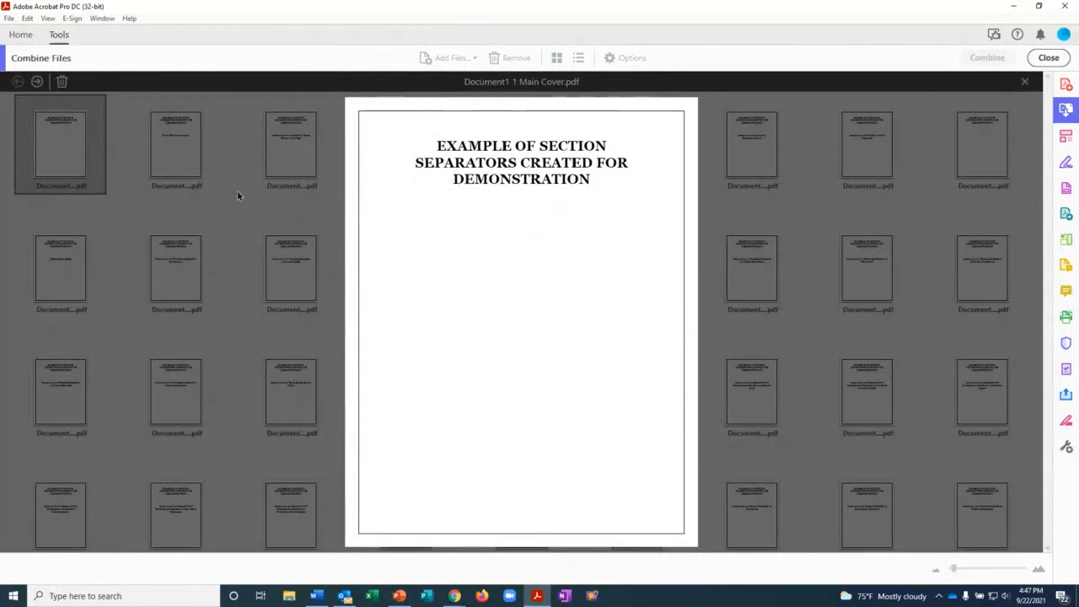
pyautogui.click(1025, 83)
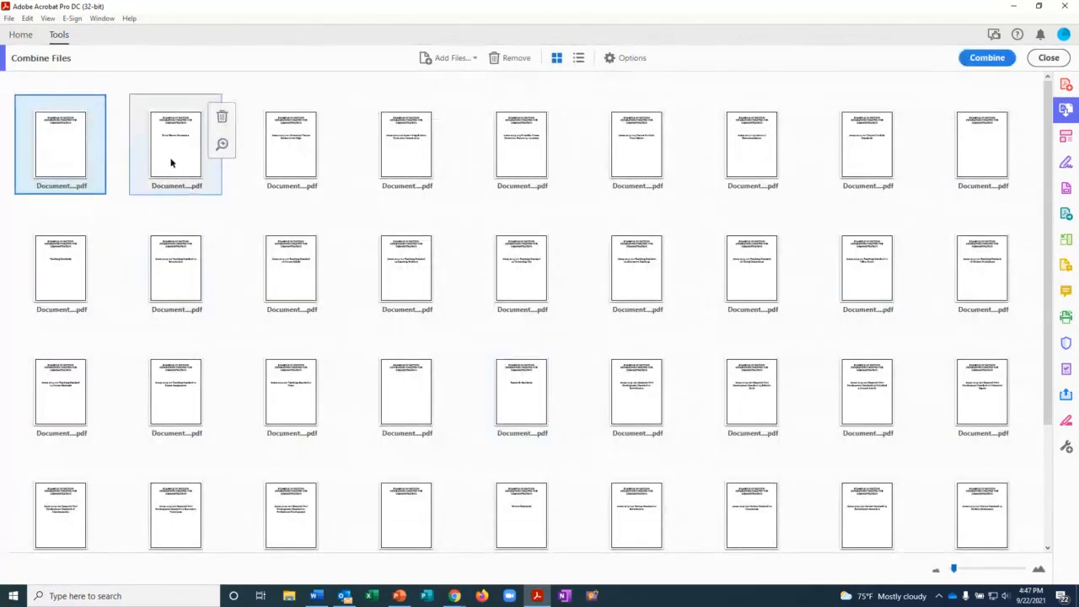
pyautogui.click(195, 151)
pyautogui.click(225, 150)
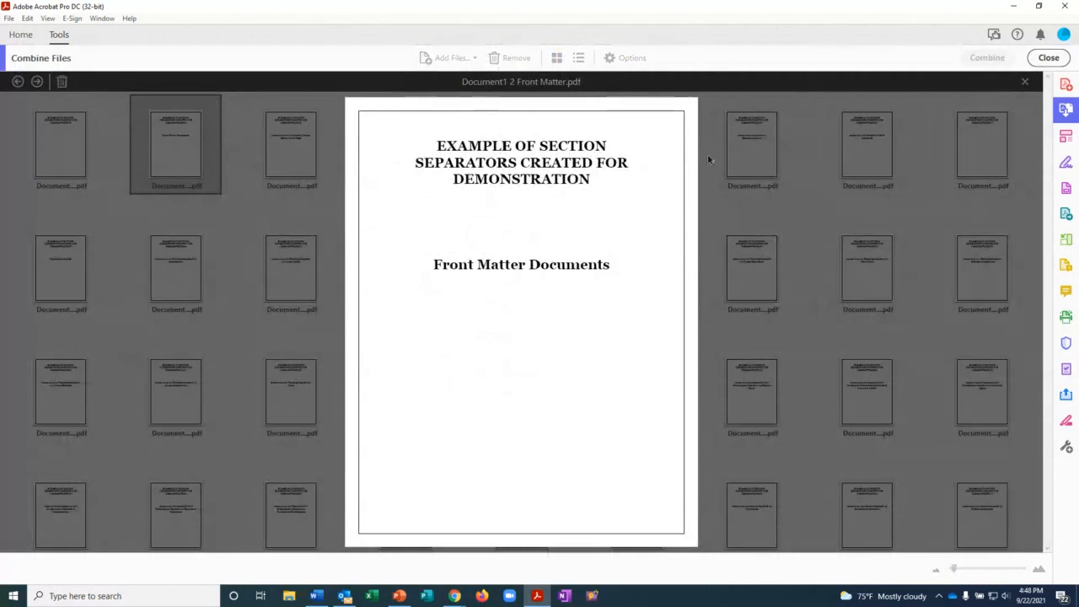
pyautogui.click(1025, 84)
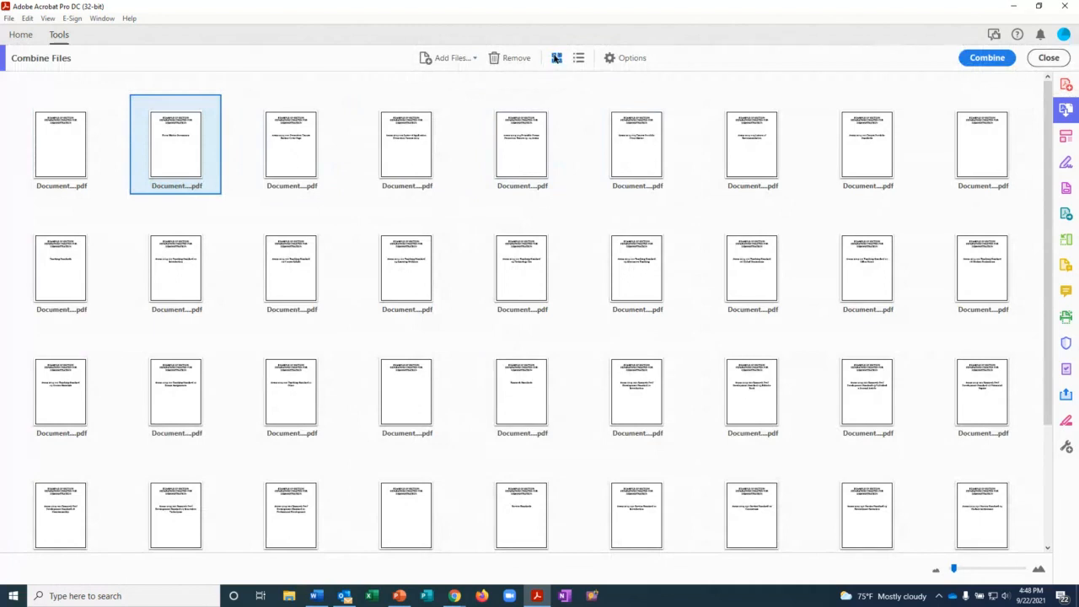
# Show the files as a list, move Document1 5.pdf up to second place, and return it to fifth place.
pyautogui.click(580, 59)
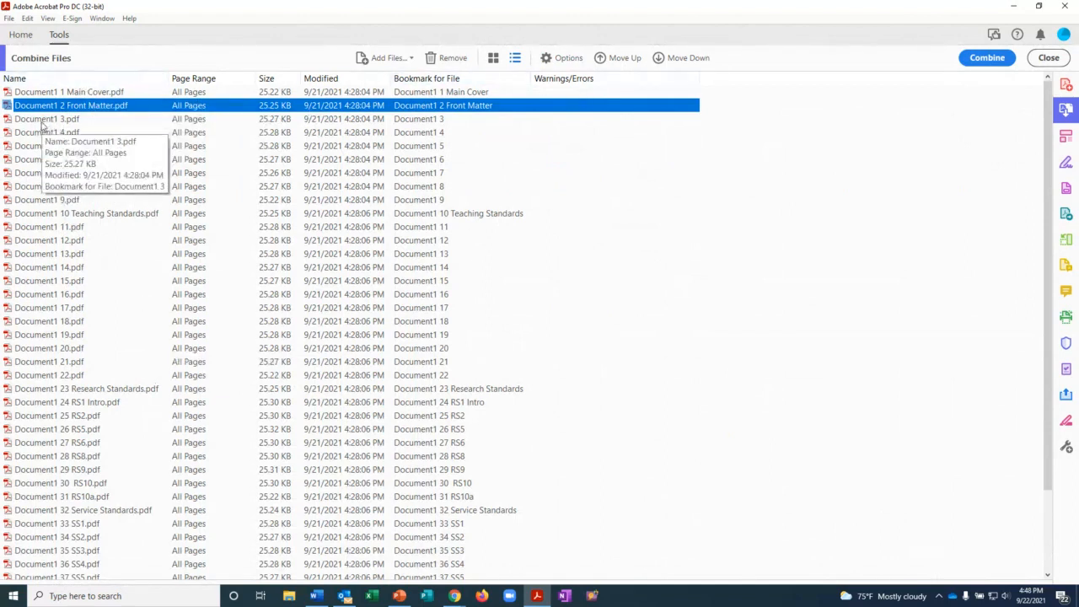
pyautogui.moveTo(41, 148); pyautogui.dragTo(44, 96)
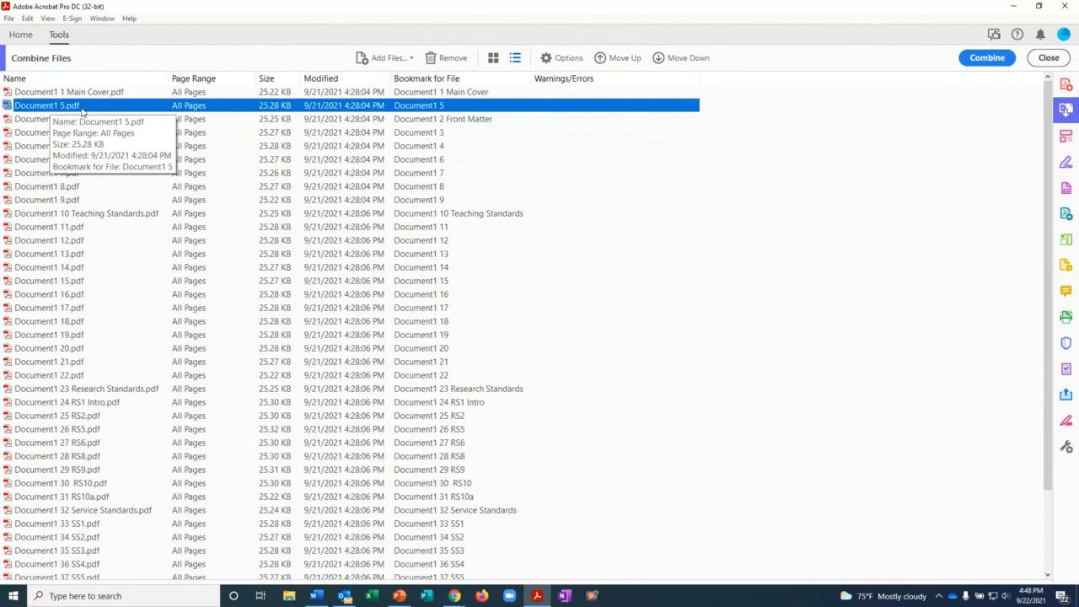
pyautogui.click(665, 59)
pyautogui.click(664, 59)
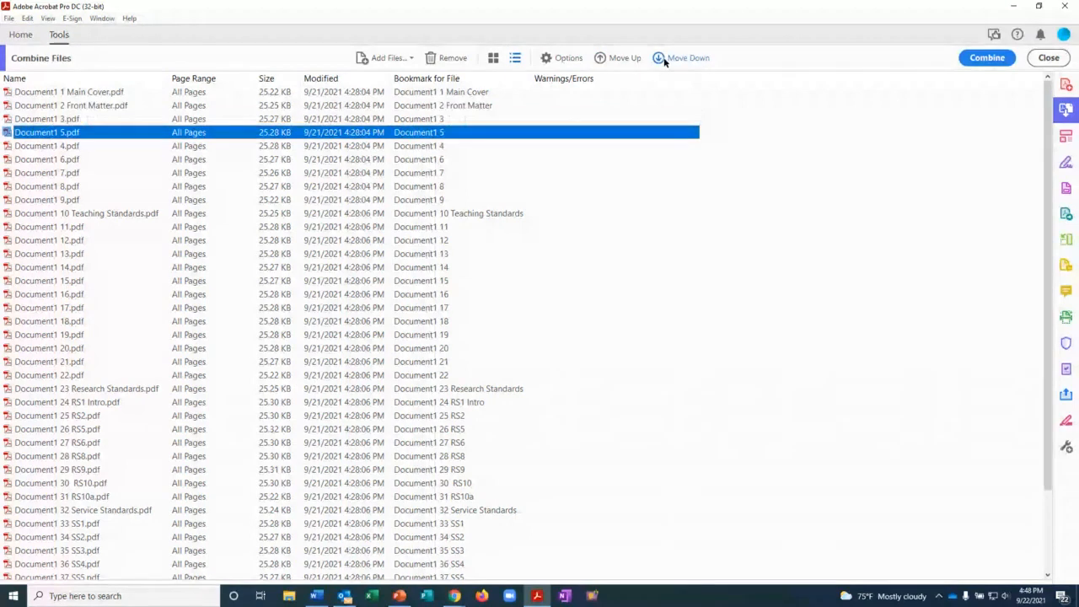
pyautogui.click(664, 59)
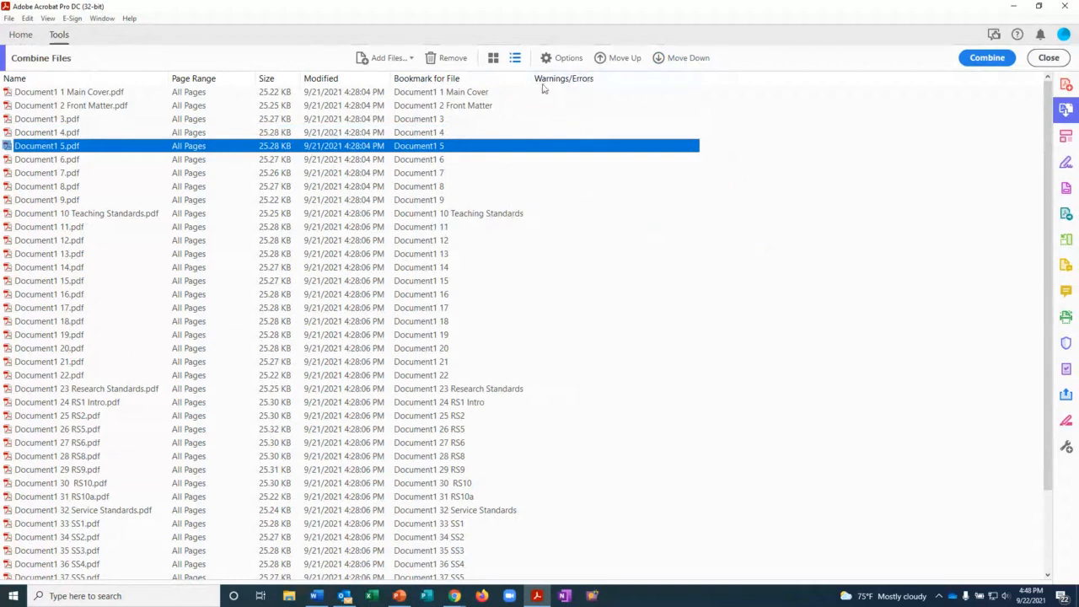
# Combine the listed files into a single PDF.
pyautogui.click(989, 61)
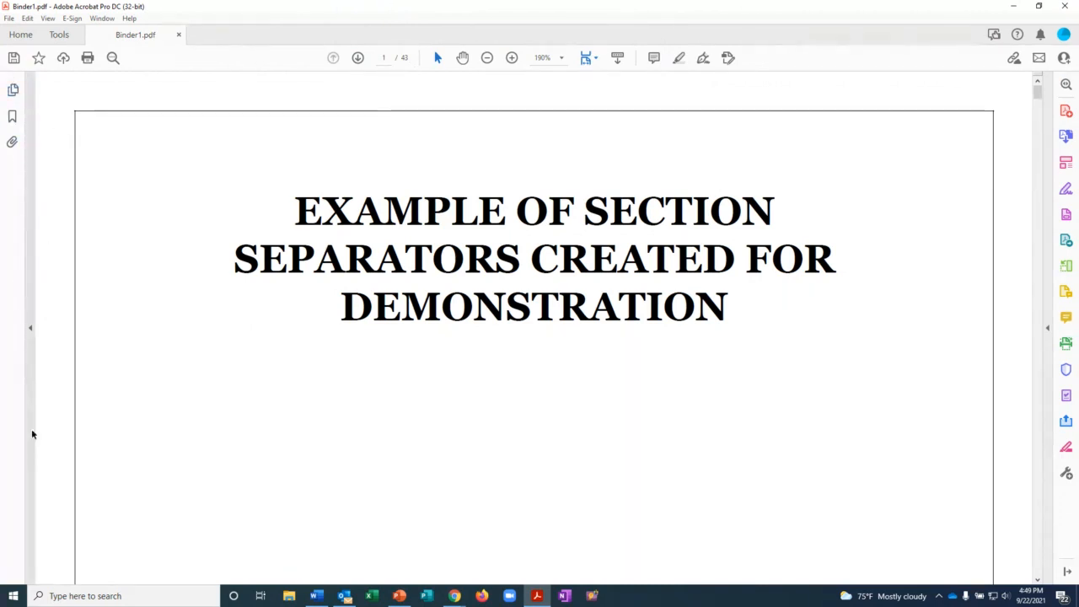
# Show the page thumbnails of the combined PDF in a single narrow column and view pages 5 and 1.
pyautogui.click(14, 90)
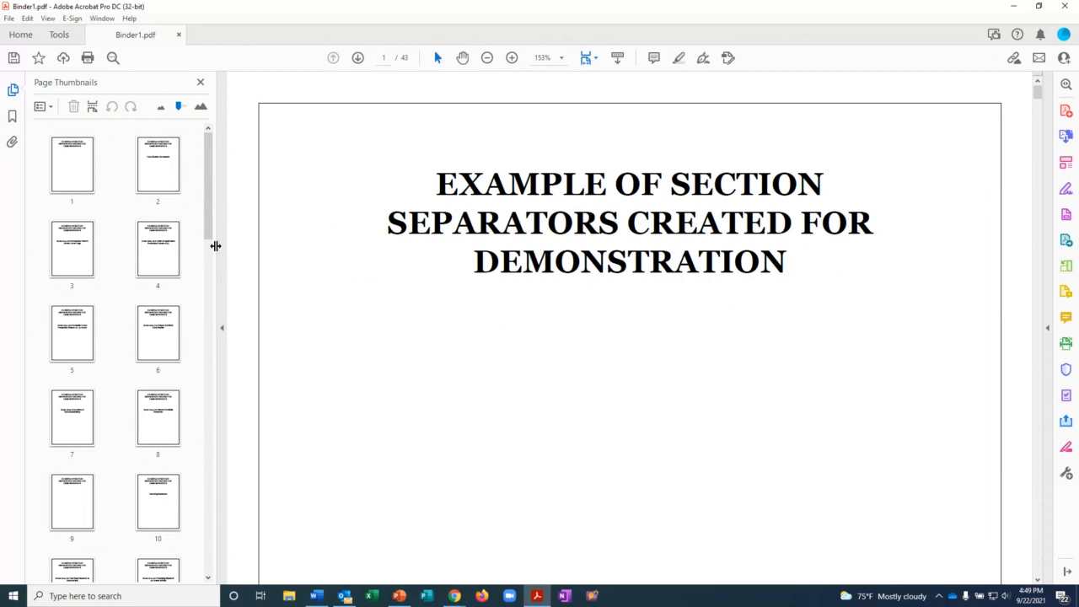
pyautogui.moveTo(216, 246); pyautogui.dragTo(126, 250)
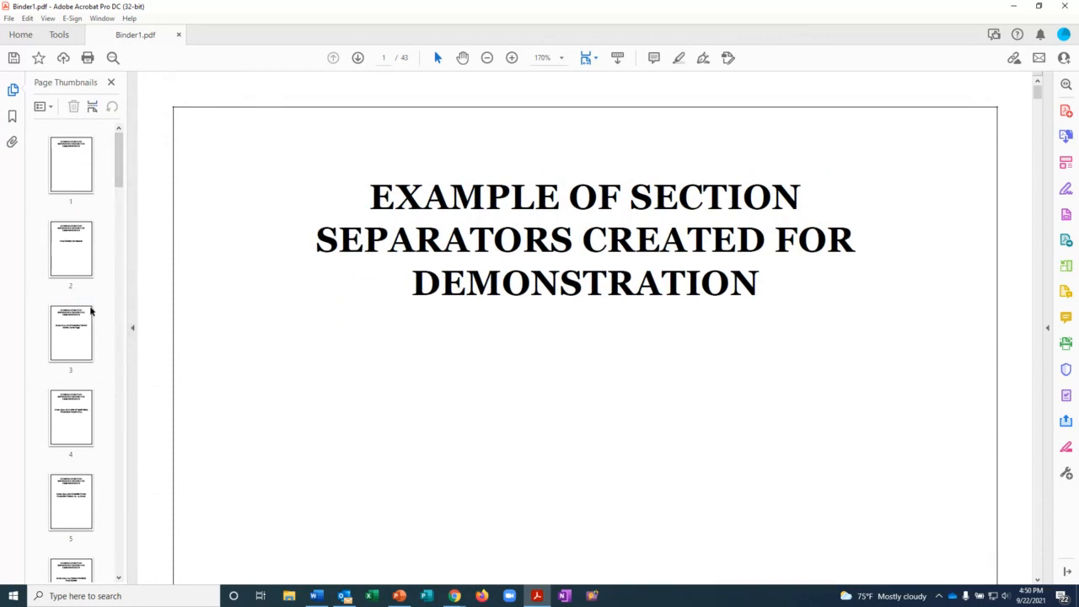
pyautogui.moveTo(82, 185); pyautogui.dragTo(246, 530)
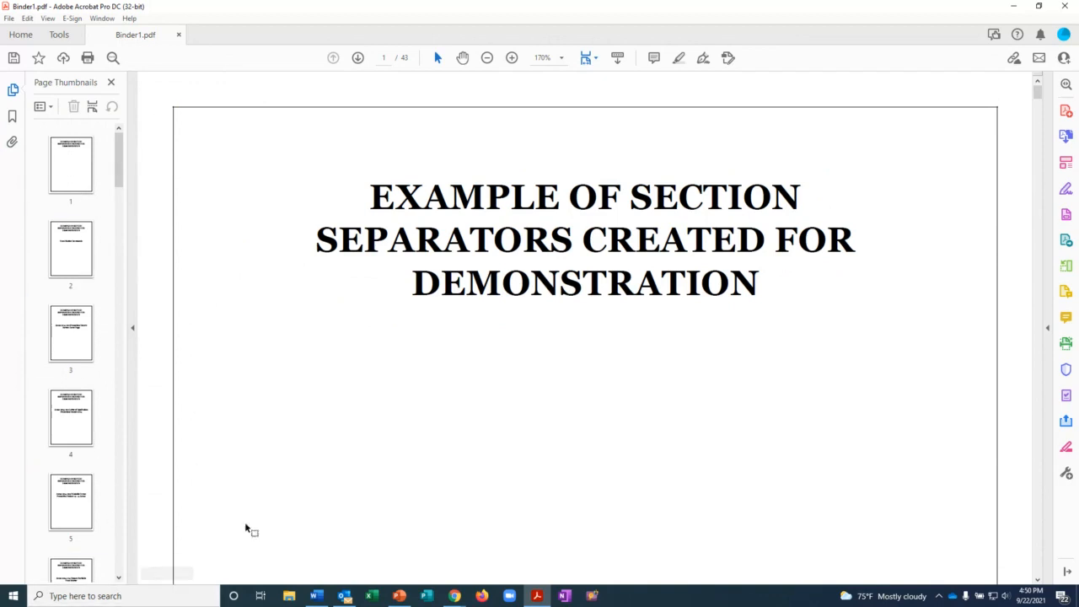
pyautogui.click(75, 505)
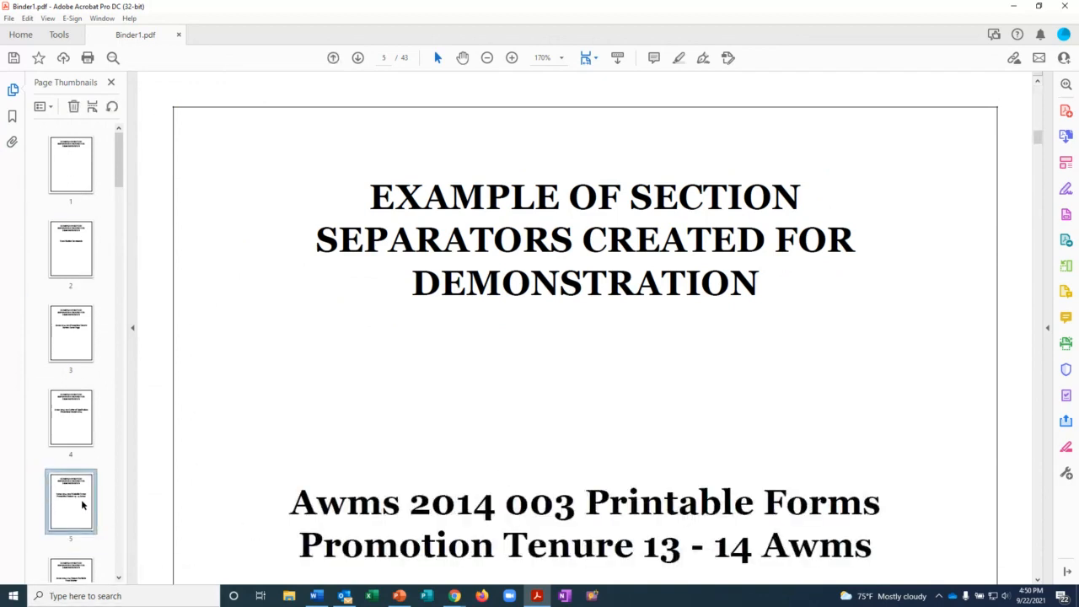
pyautogui.click(79, 166)
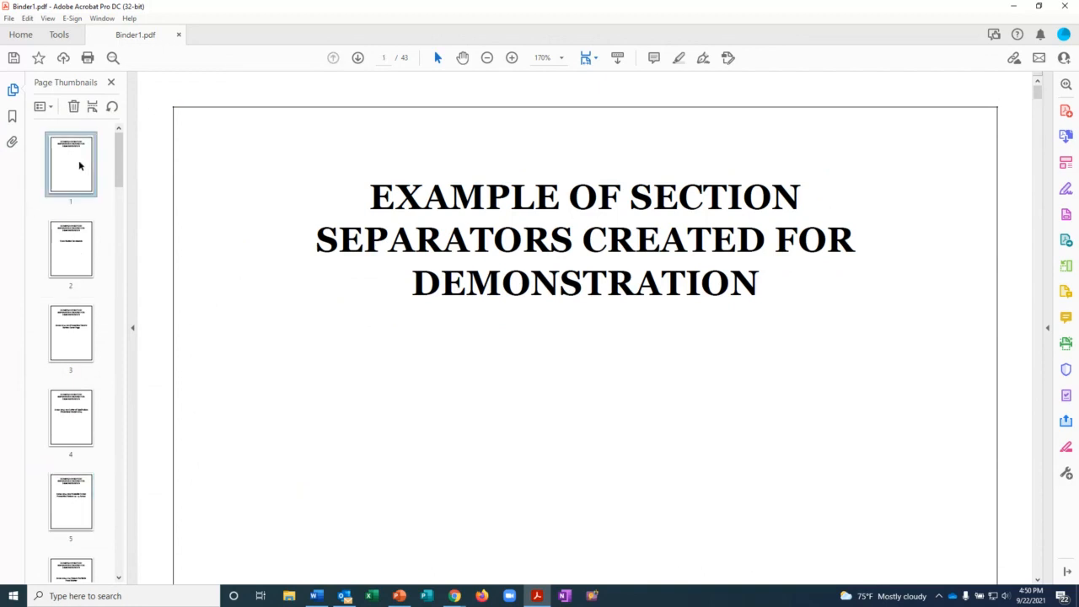
# Display the combined PDF's bookmarks with enough width for full names and review the list through Document1 43 CV.
pyautogui.click(13, 118)
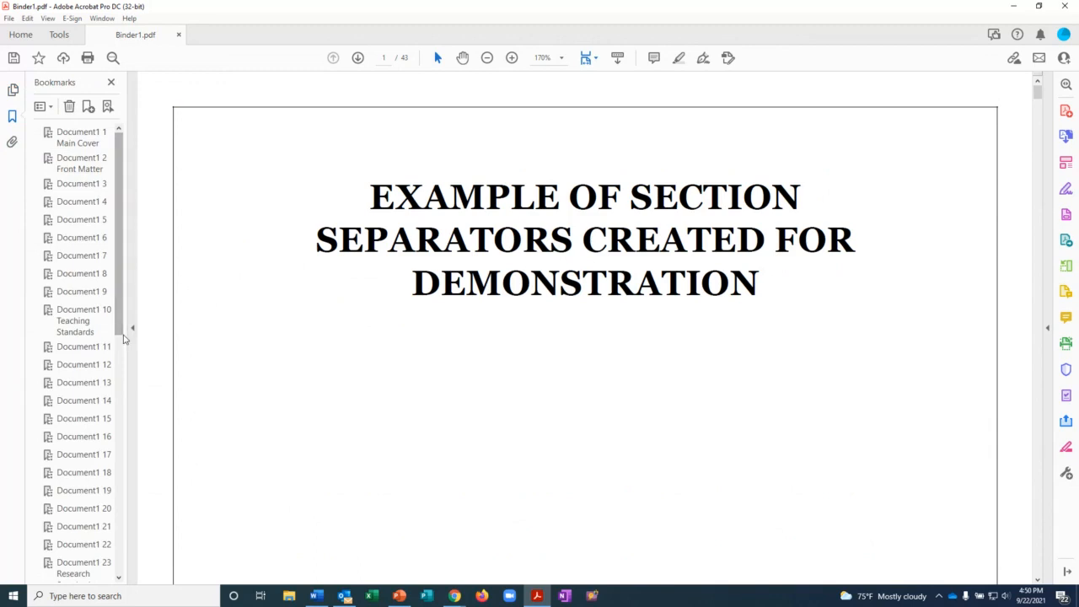
pyautogui.moveTo(127, 335); pyautogui.dragTo(222, 329)
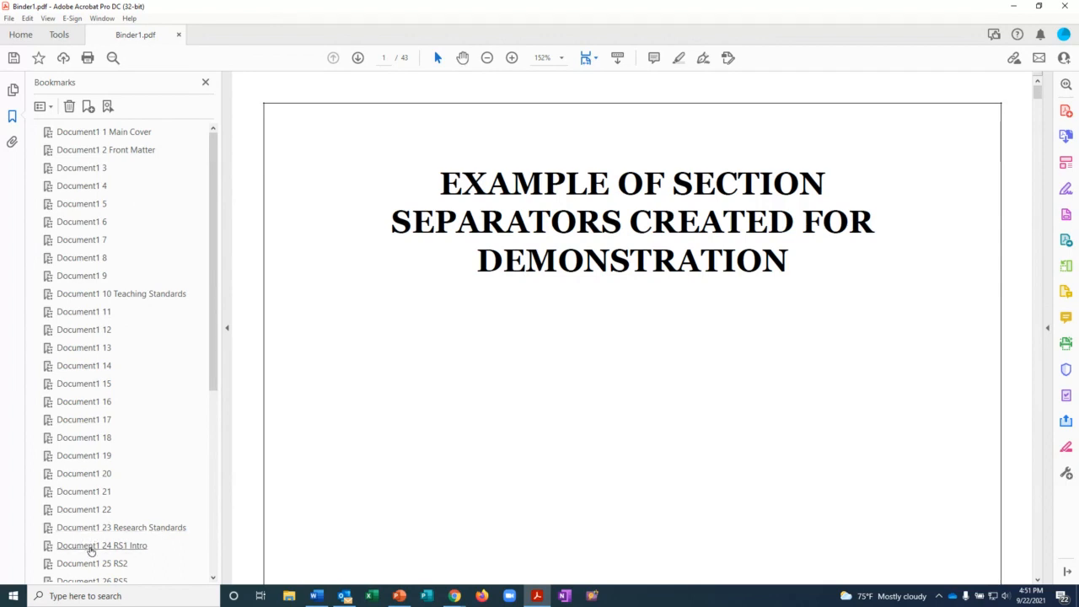
pyautogui.click(213, 578)
pyautogui.moveTo(213, 578); pyautogui.dragTo(213, 580)
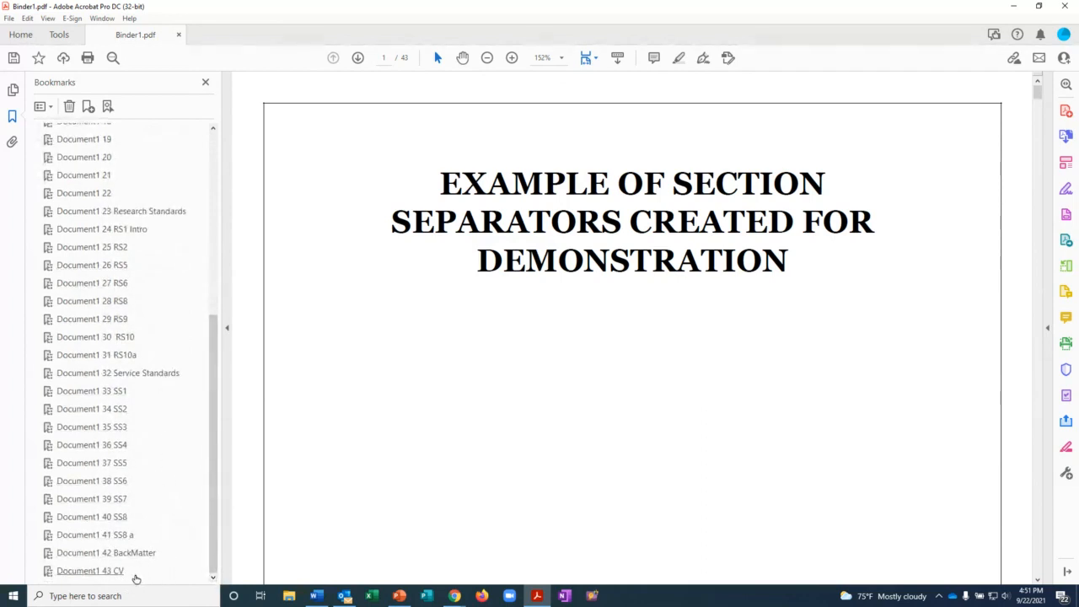
pyautogui.click(213, 129)
pyautogui.scroll(6, 215, 134)
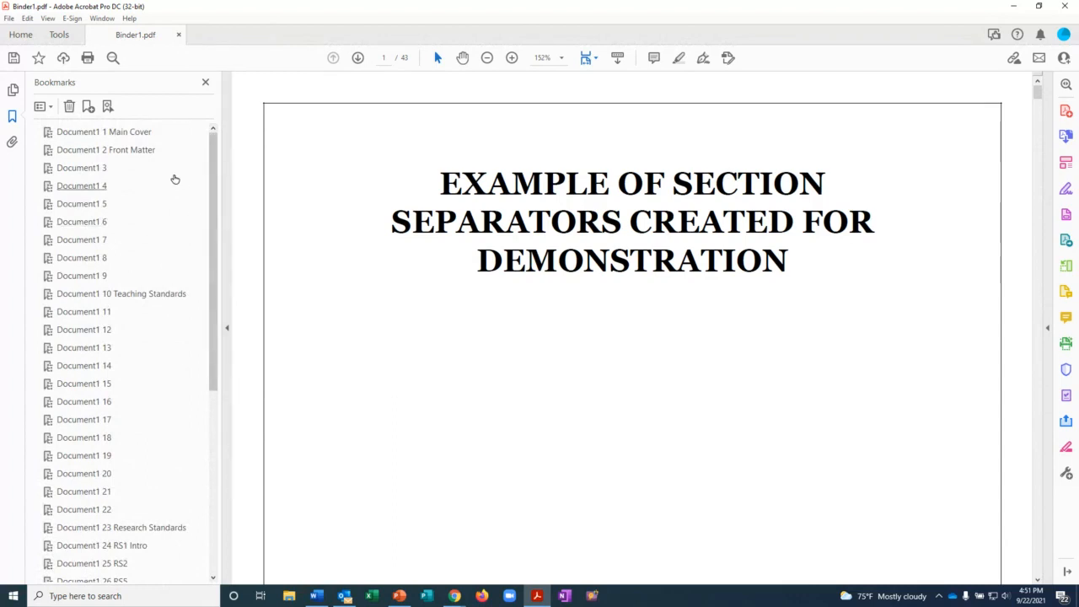
# Nest the bookmarks from Document1 2 Front Matter through Document1 9 under the Document1 1 Main Cover bookmark.
pyautogui.click(69, 152)
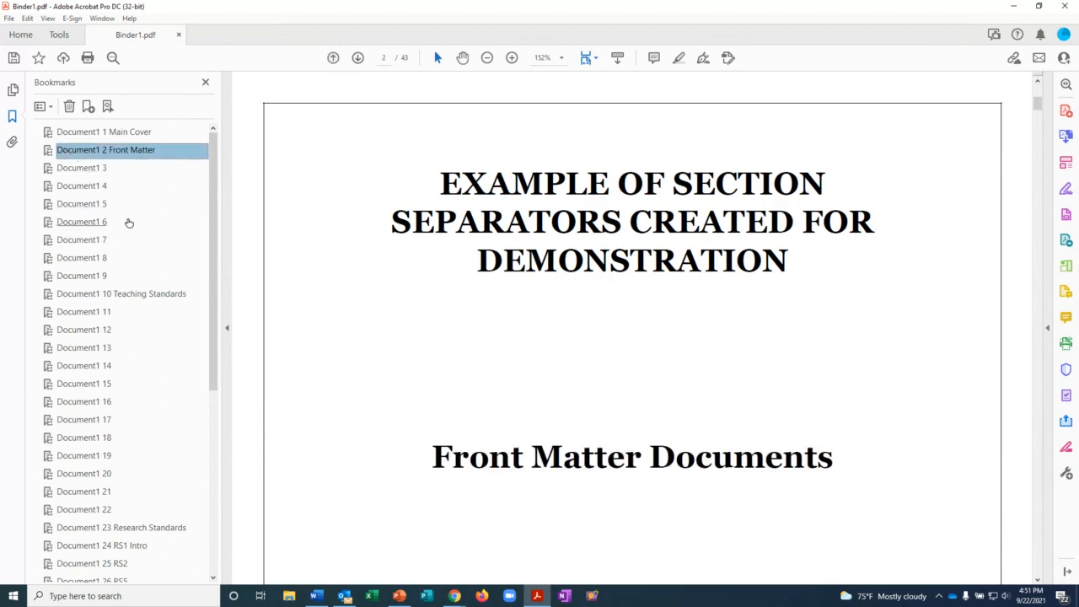
pyautogui.keyDown('shift'); pyautogui.click(93, 278); pyautogui.keyUp('shift')
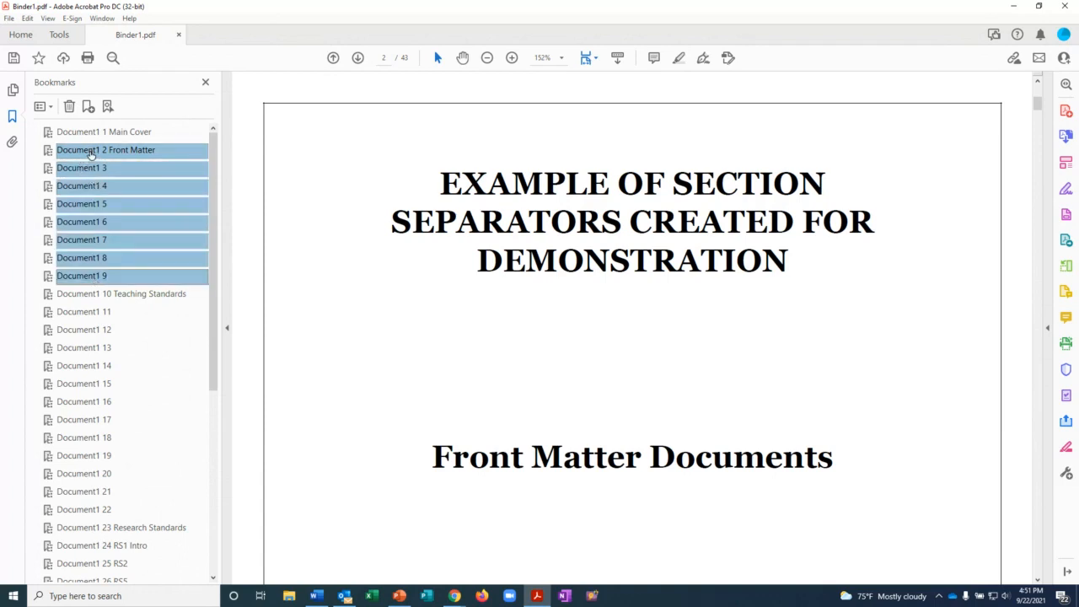
pyautogui.moveTo(90, 153); pyautogui.dragTo(95, 145)
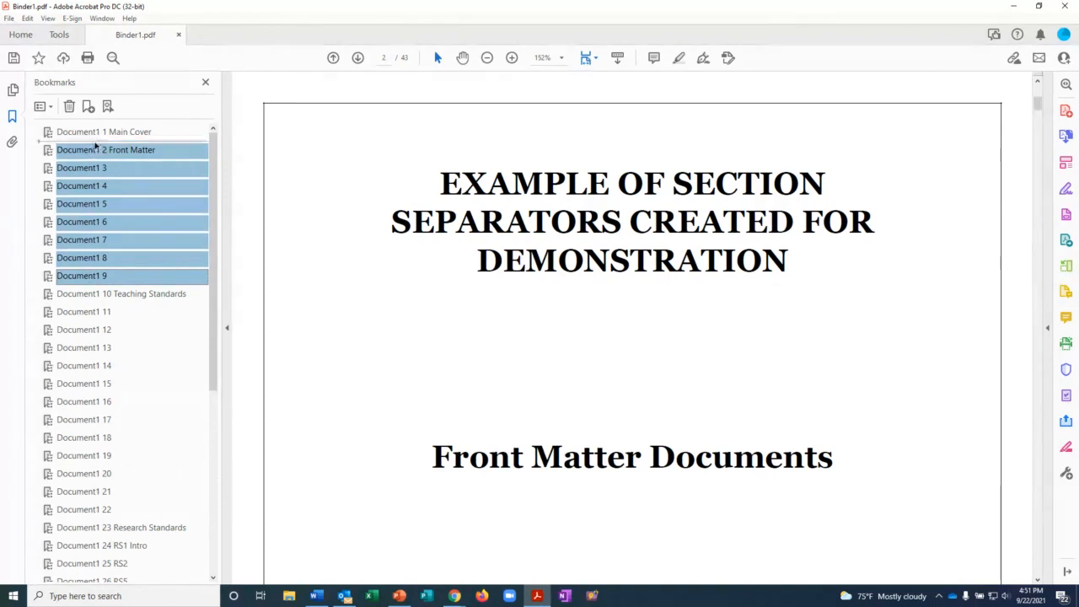
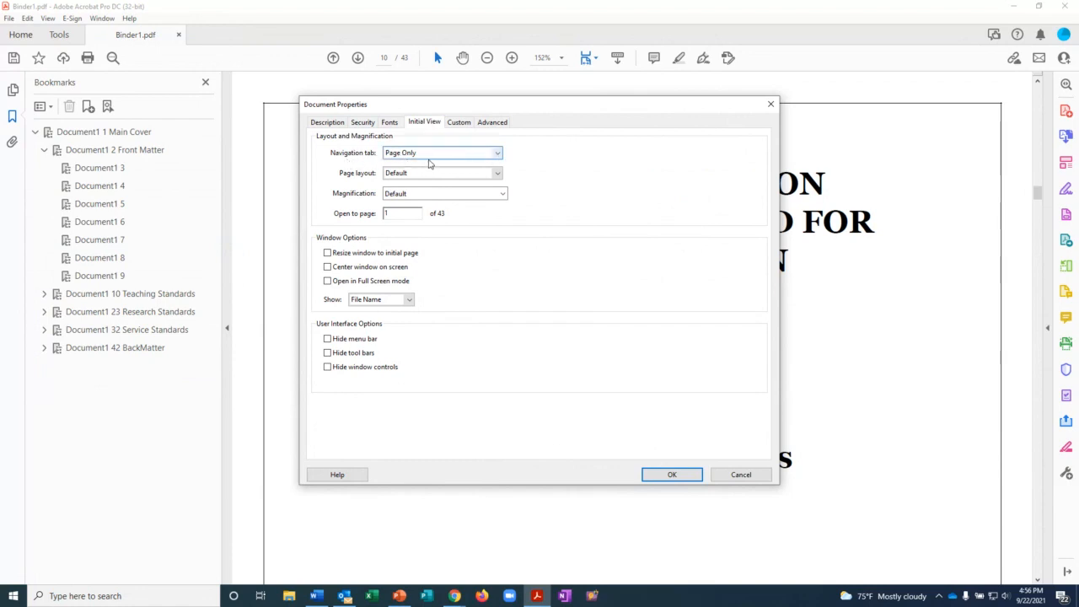
# Set the document's initial view to show Bookmarks Panel and Page, and apply the properties.
pyautogui.click(497, 155)
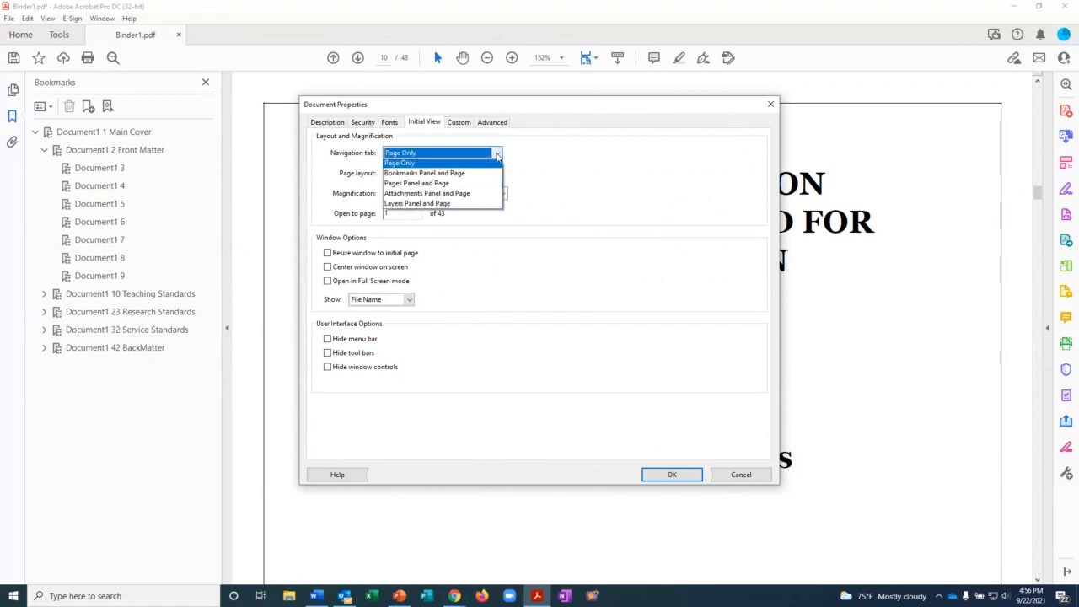
pyautogui.click(456, 176)
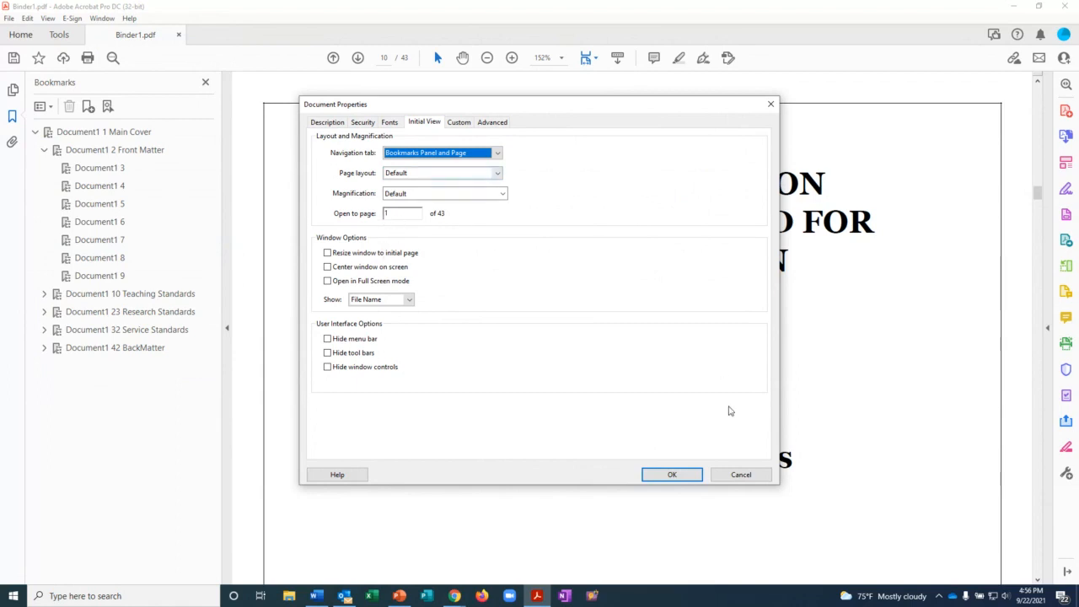
pyautogui.click(673, 475)
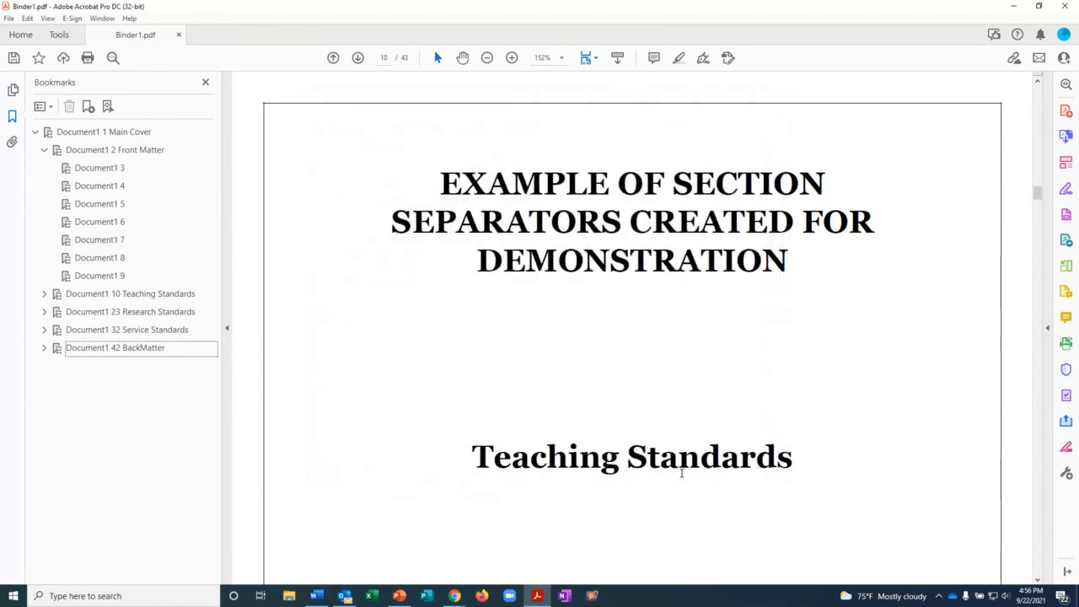
# Save a copy of the combined PDF on USB Drive (E:) under the file name FVSU PnT Binder1 Demonstration.
pyautogui.click(9, 19)
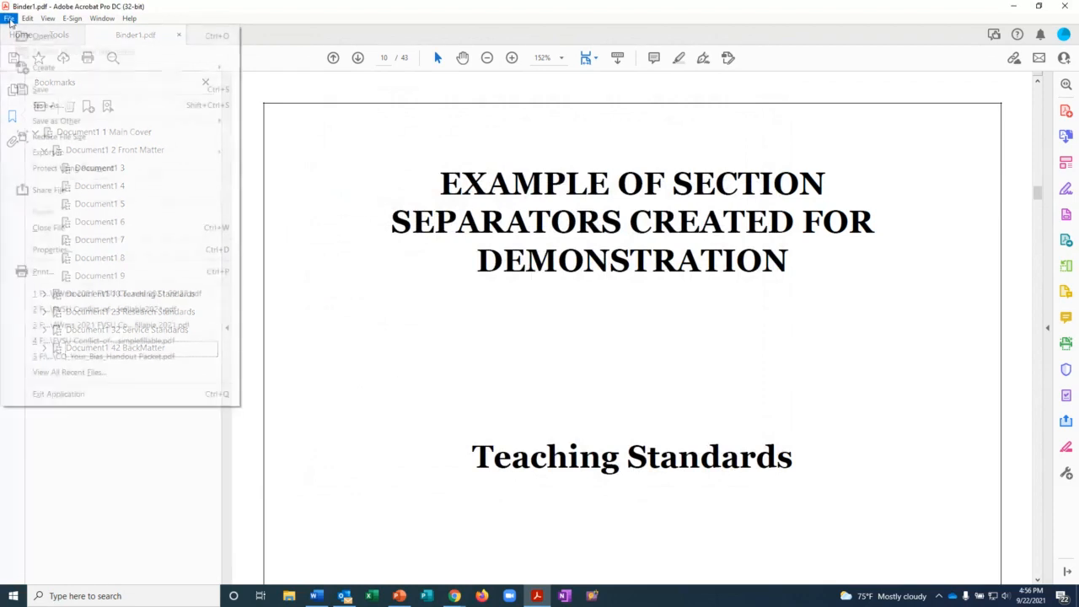
pyautogui.click(56, 107)
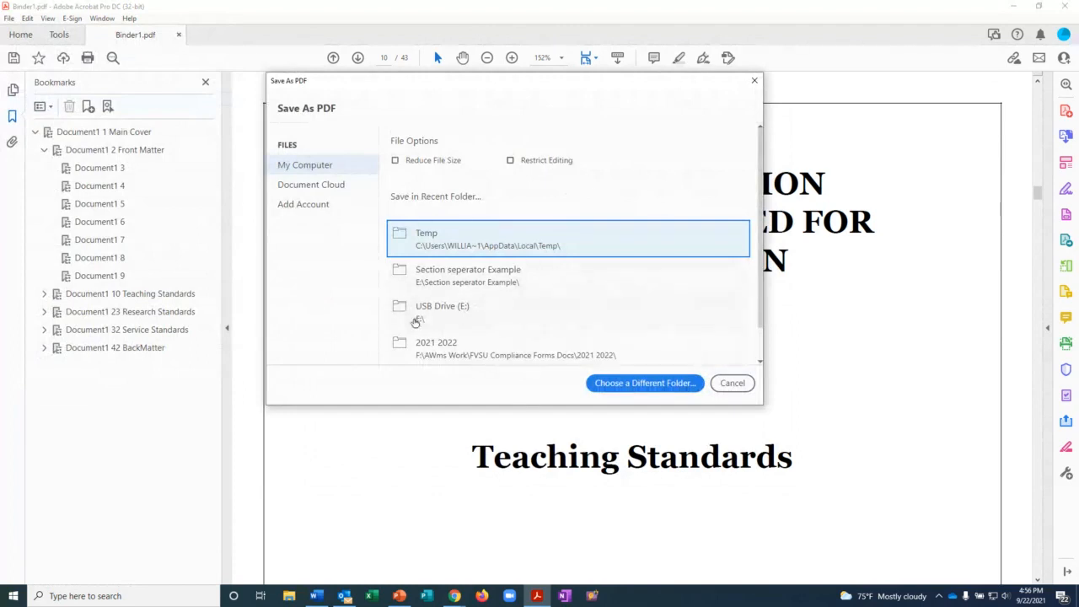
pyautogui.click(430, 314)
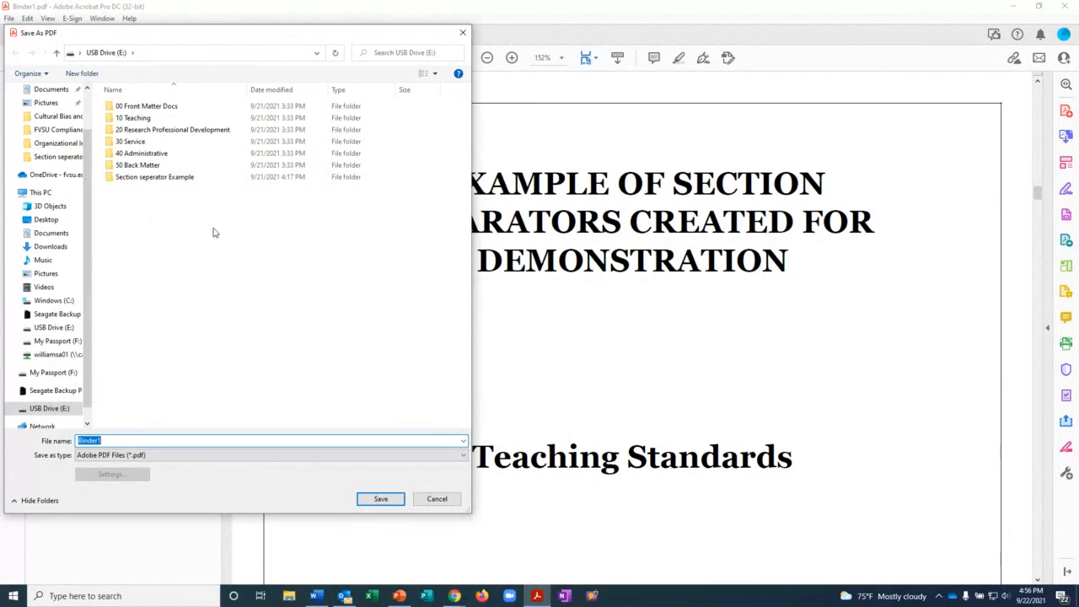
pyautogui.click(123, 440)
pyautogui.click(79, 440)
pyautogui.write('FVSU ')
pyautogui.write('Pr')
pyautogui.write('nT ')
pyautogui.write(' D')
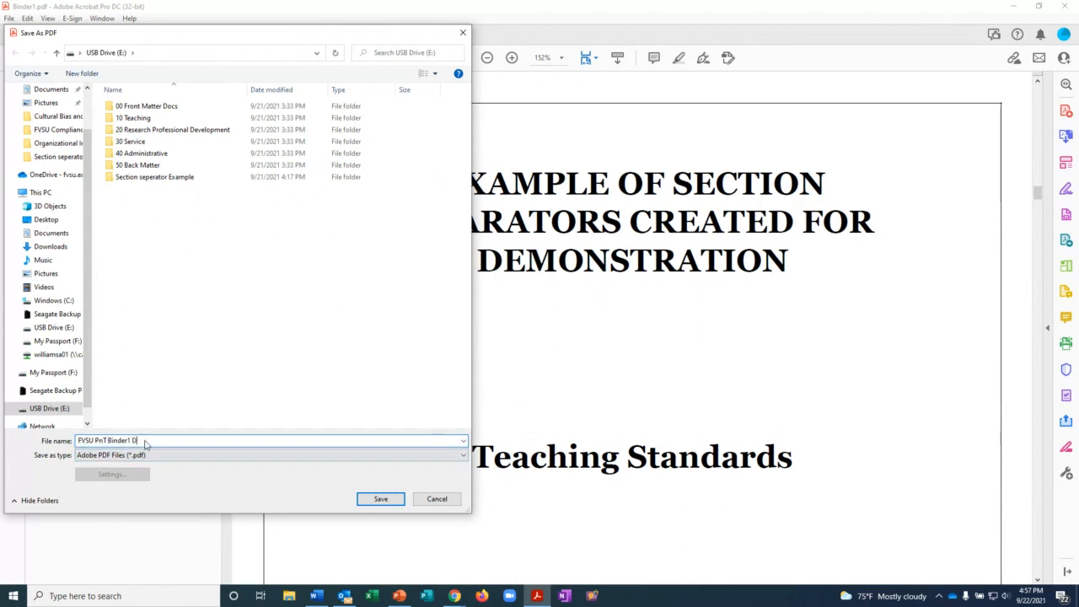
pyautogui.write('emonstration')
pyautogui.click(389, 500)
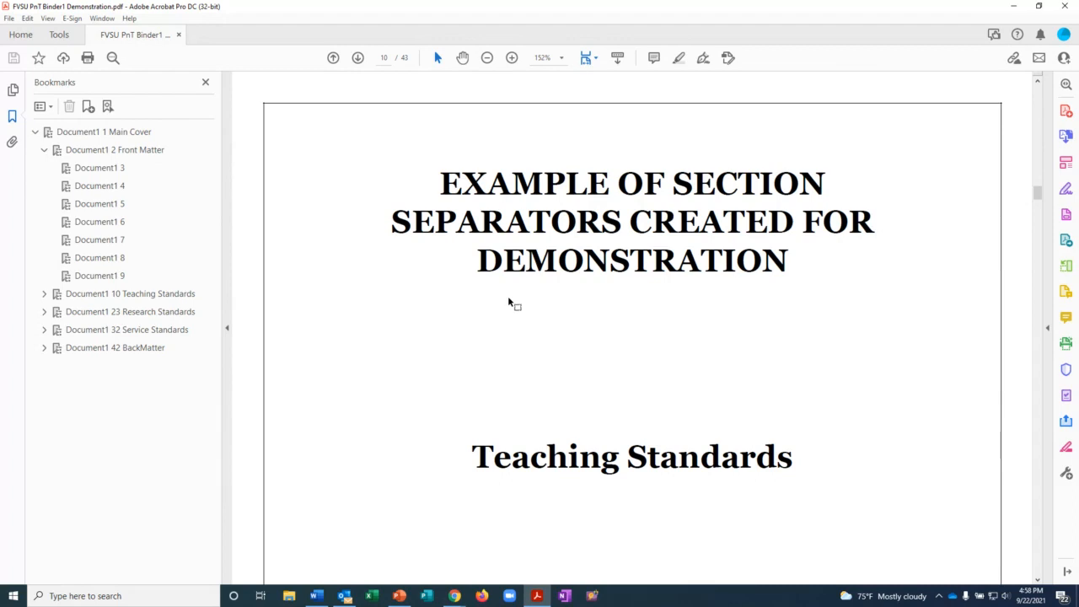
# Go to the page of the Document1 1 Main Cover bookmark.
pyautogui.click(74, 137)
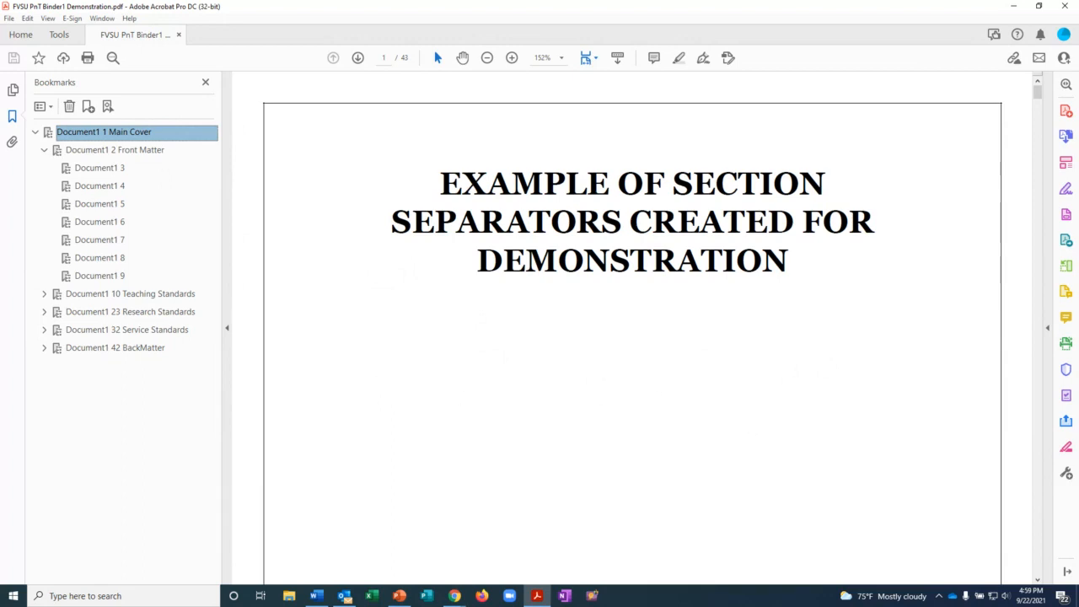
pyautogui.hotkey('alt', 'Tab')
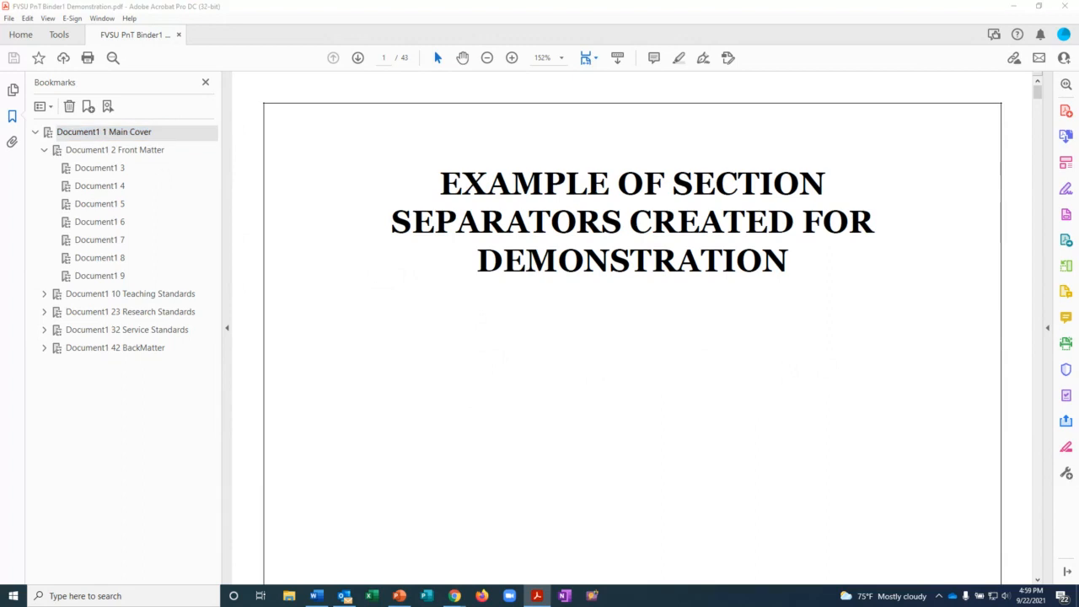